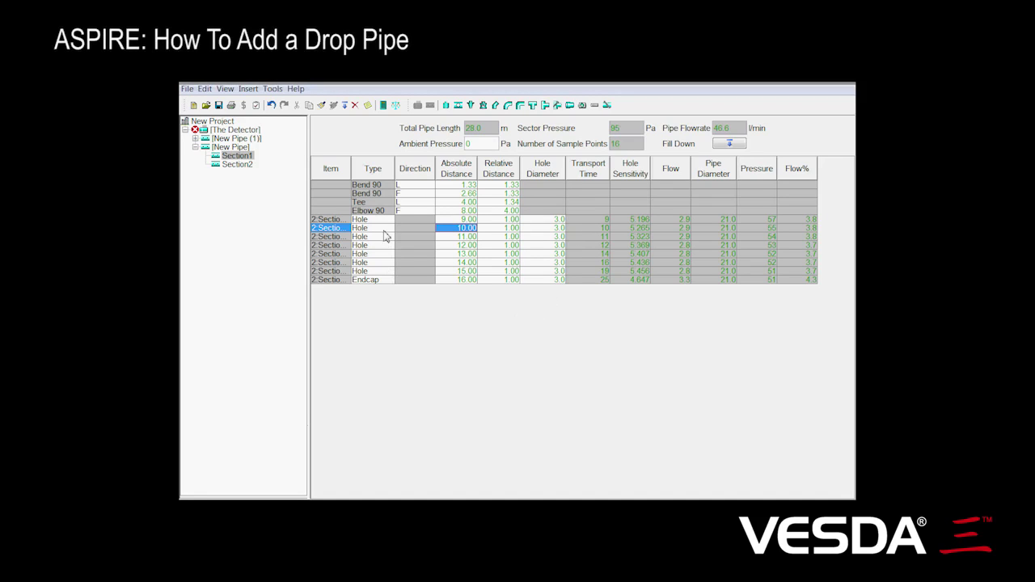
# Change the sample hole at 10.00 m in Section1 of the second pipe to a drop pipe.
pyautogui.click(386, 232)
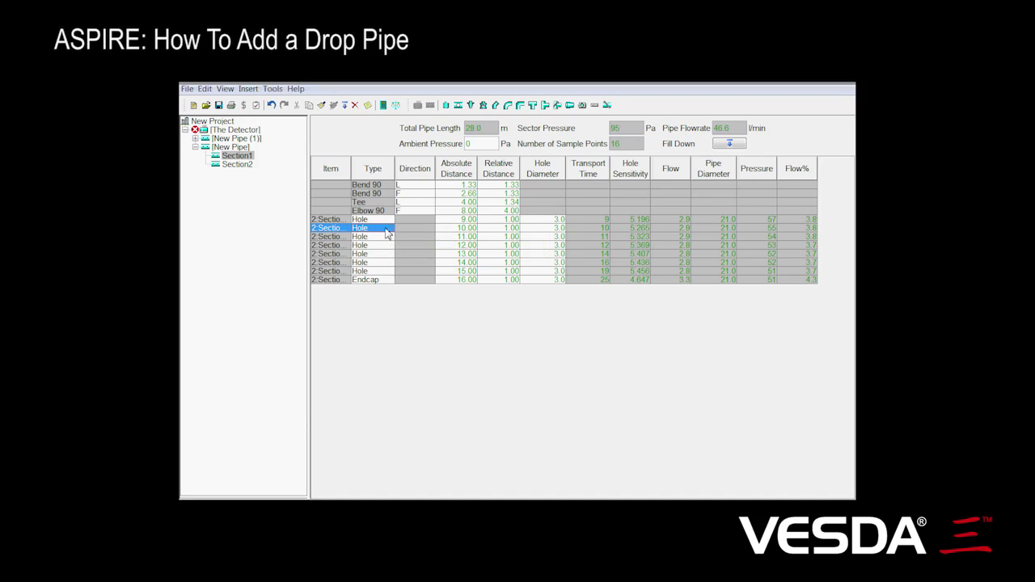
pyautogui.click(387, 233)
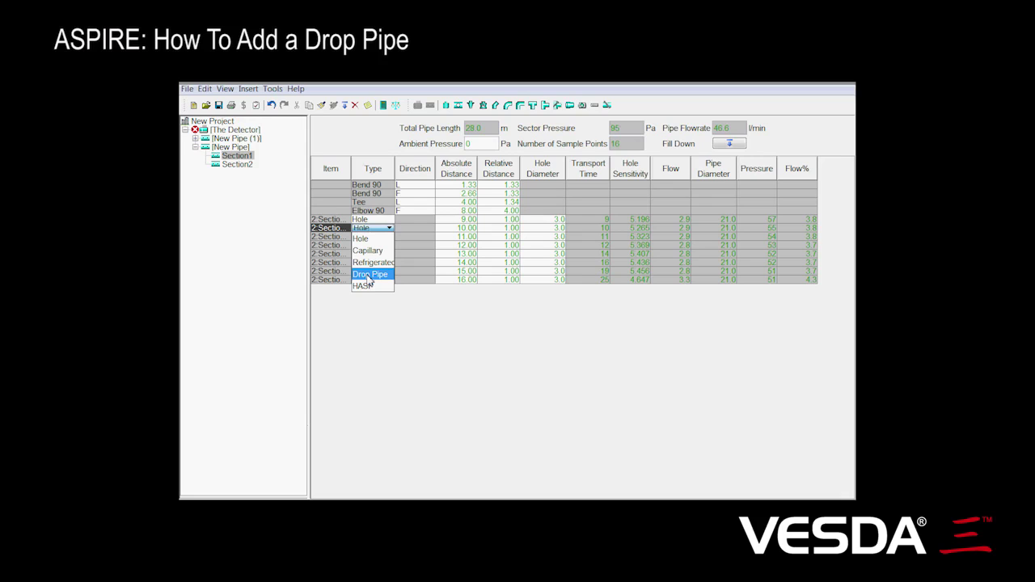
pyautogui.click(368, 276)
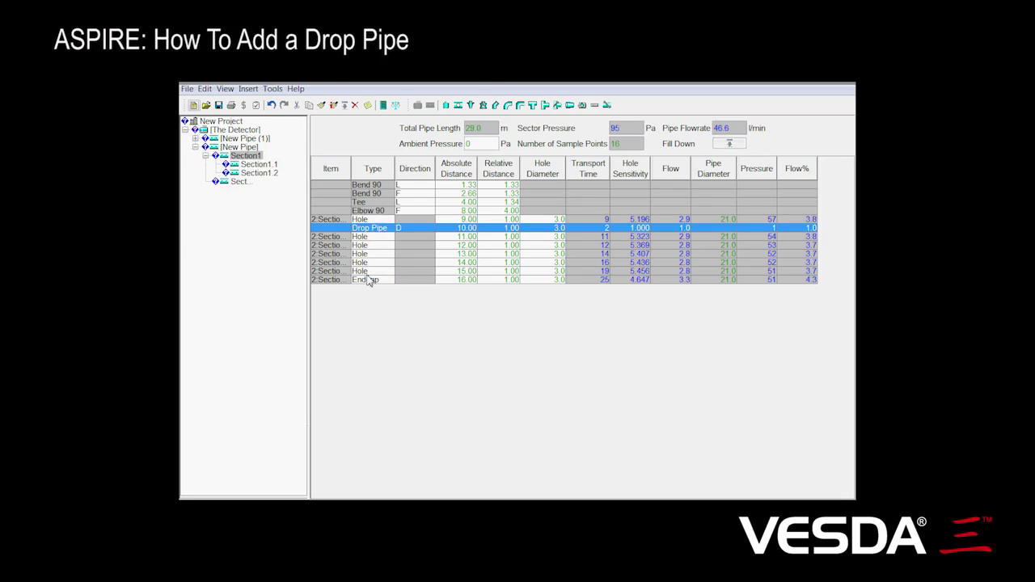
# Add a sample hole between the drop pipe and its endcap in Section1.1.
pyautogui.click(257, 165)
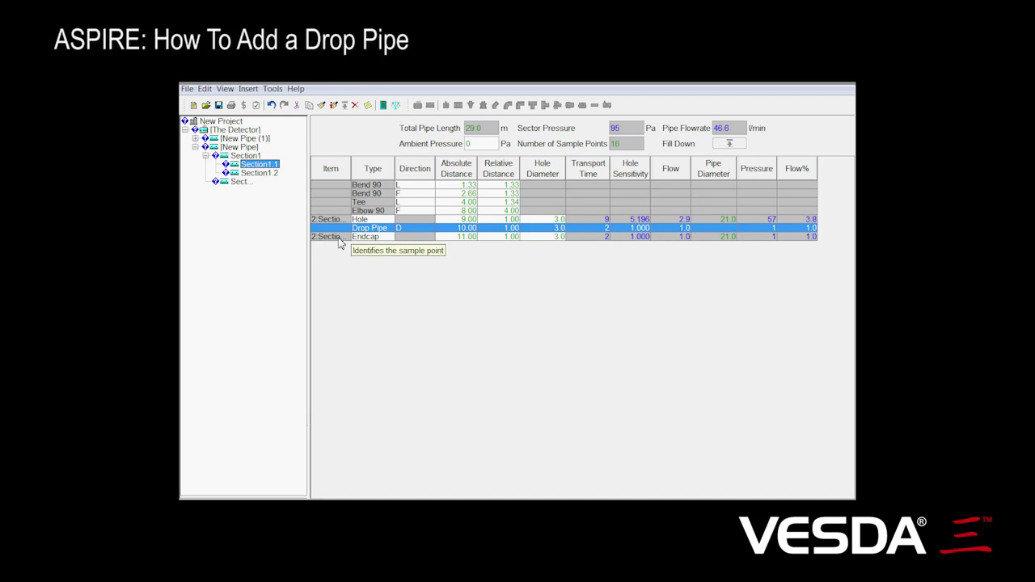
pyautogui.click(340, 238)
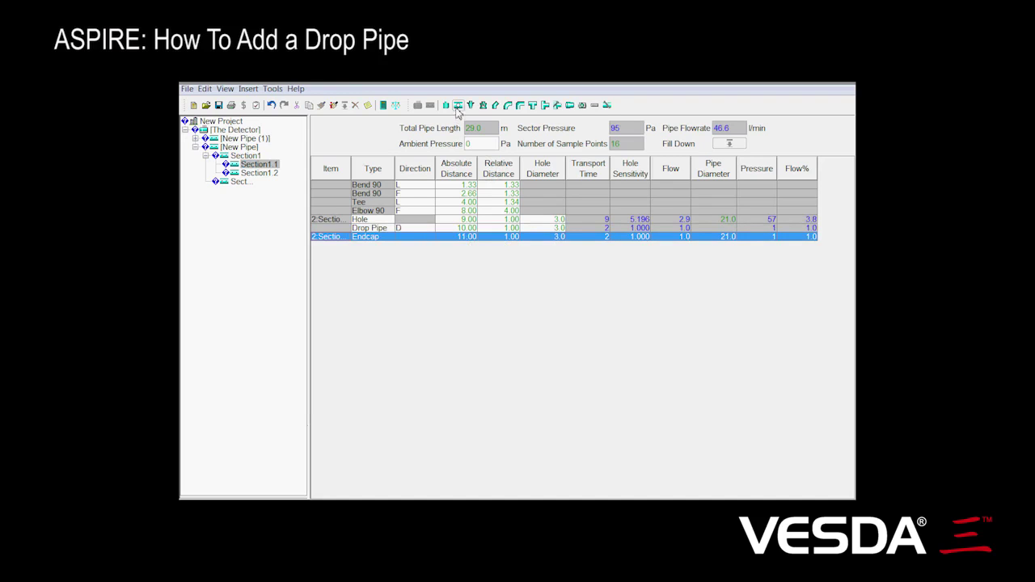
pyautogui.click(458, 105)
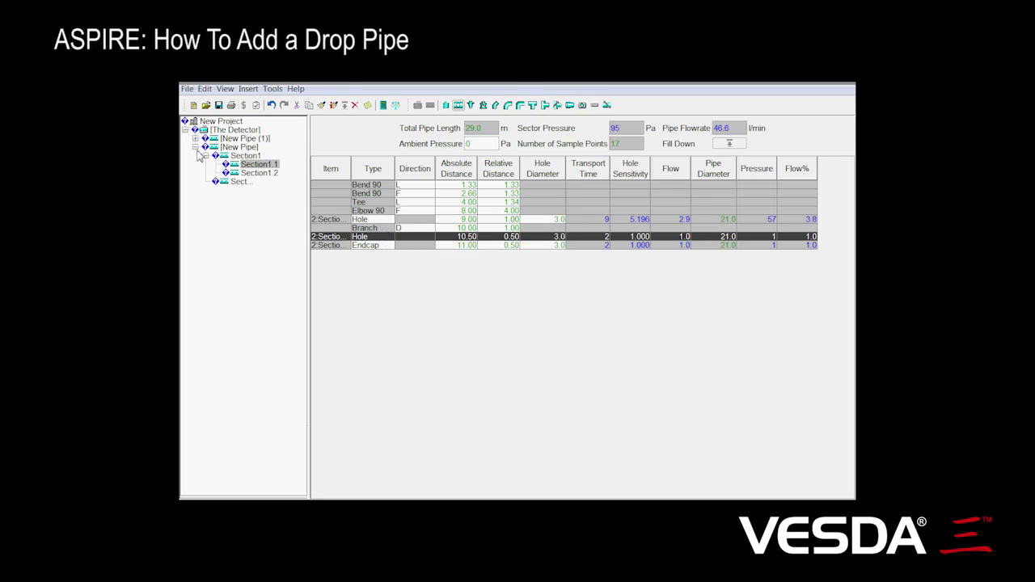
# Compare Section1 with Section1.1, and try to delete Section1.1.
pyautogui.click(239, 156)
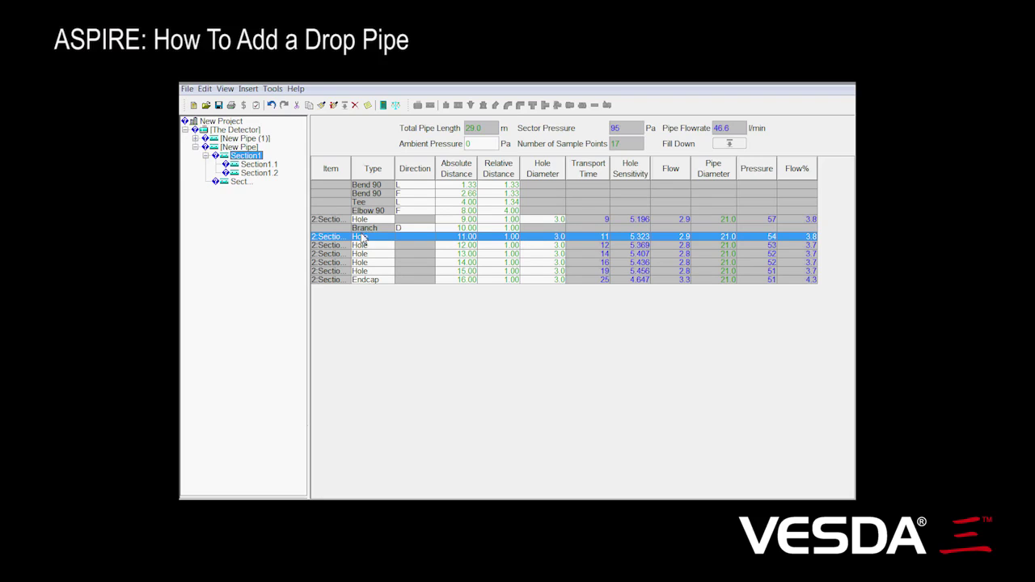
pyautogui.click(259, 166)
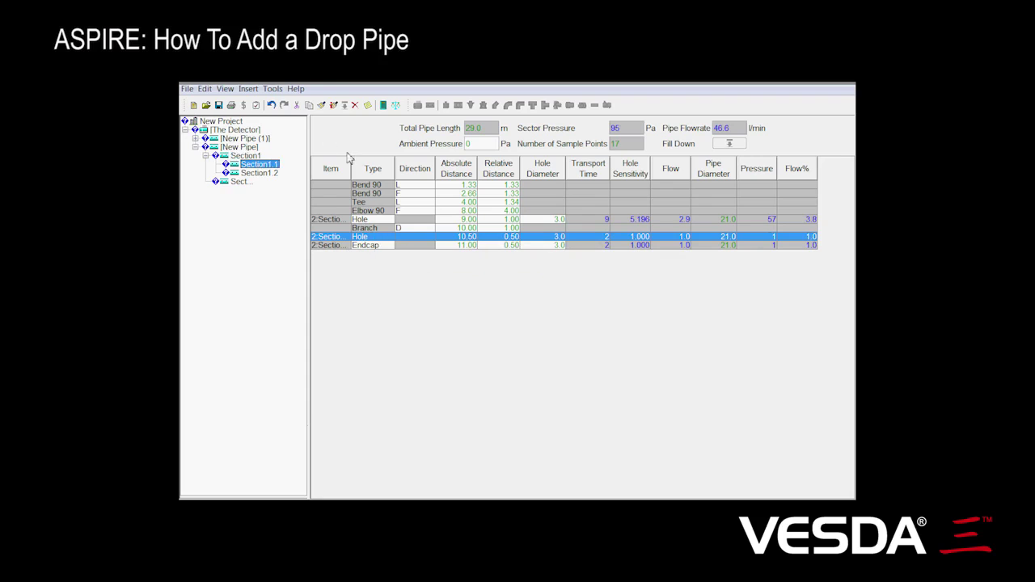
pyautogui.click(354, 106)
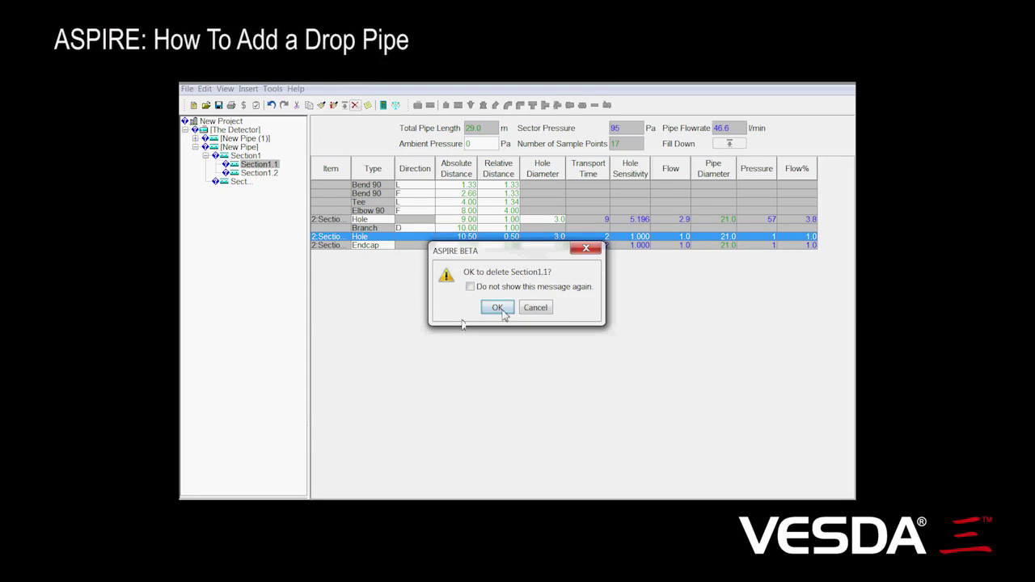
pyautogui.click(542, 311)
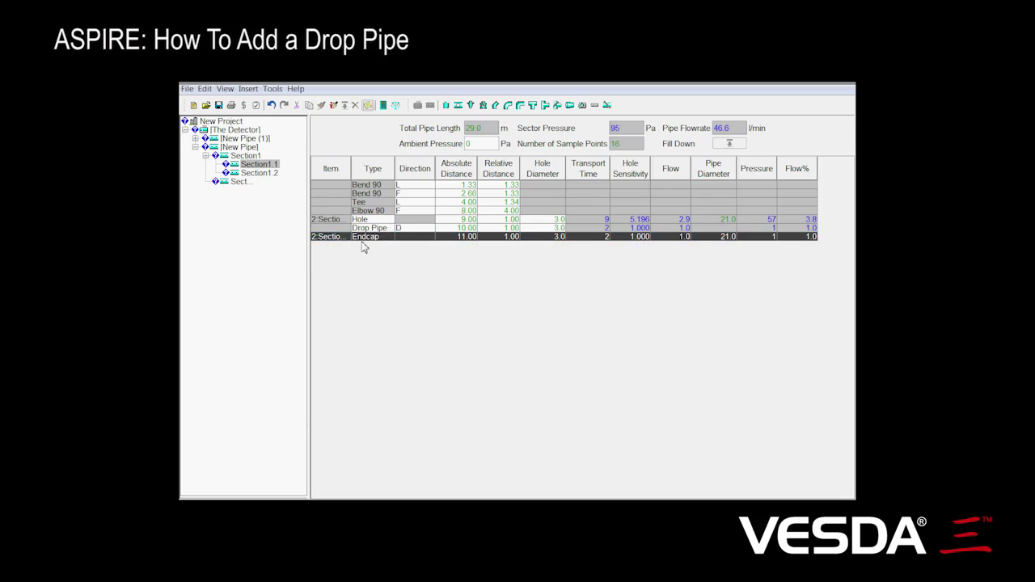
# Insert a 90-degree bend ahead of the endcap in Section1.1 and set the endcap's hole diameter to 2.5 mm.
pyautogui.click(508, 106)
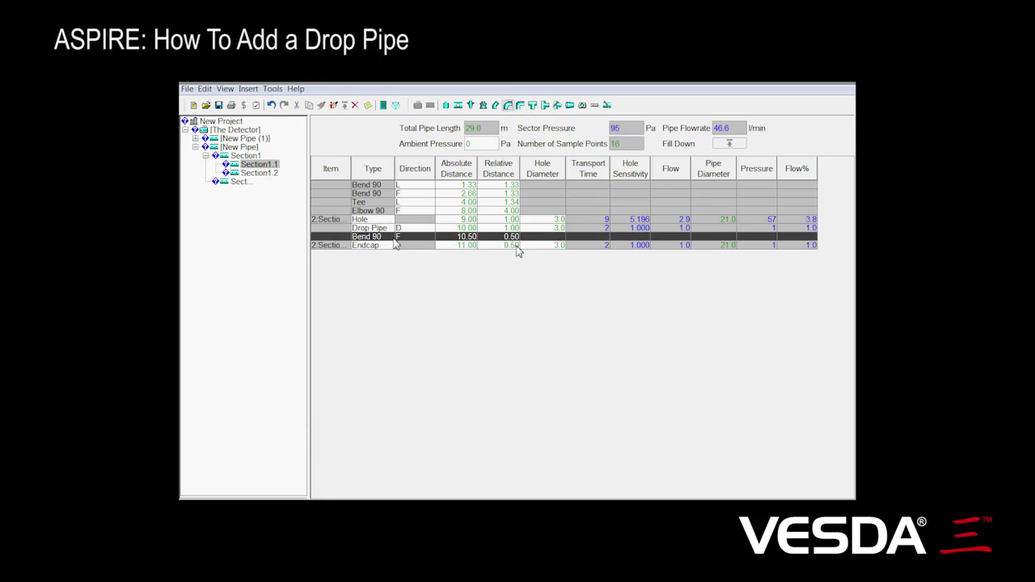
pyautogui.click(552, 245)
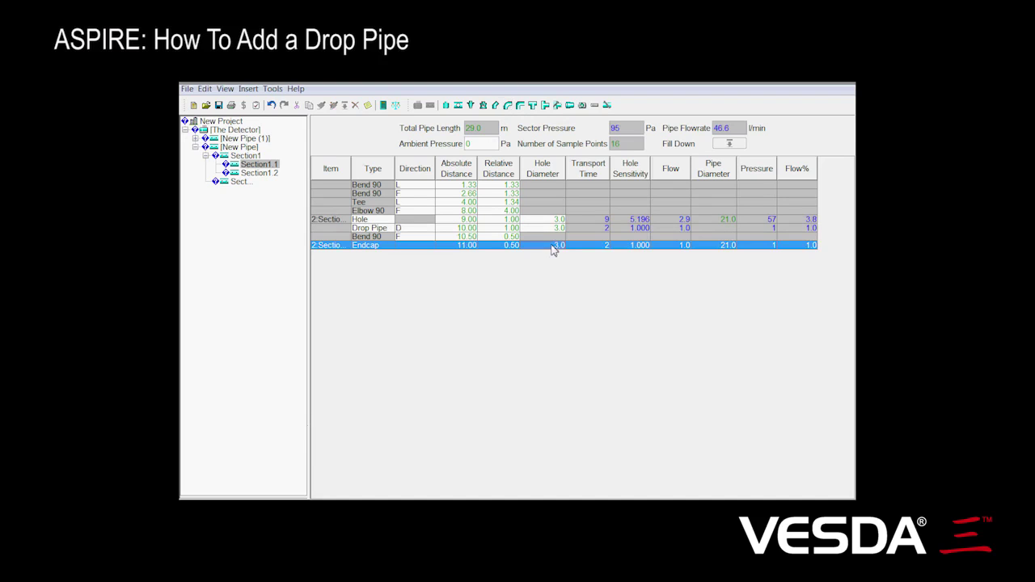
pyautogui.click(556, 246)
pyautogui.click(560, 245)
pyautogui.click(540, 273)
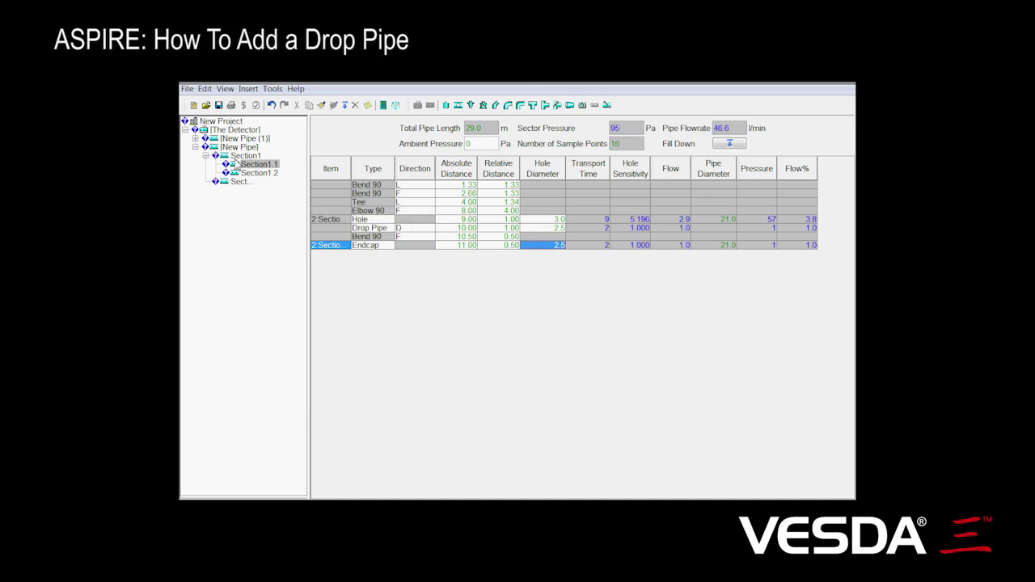
# Switch the 10.00 m drop pipe in Section1 to a capillary and back to a drop pipe.
pyautogui.click(244, 158)
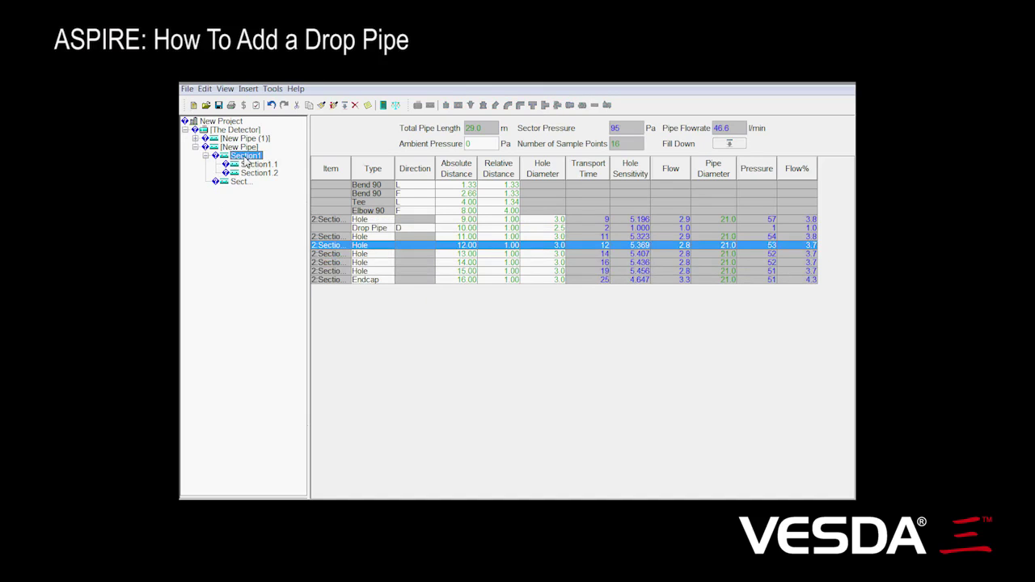
pyautogui.click(359, 230)
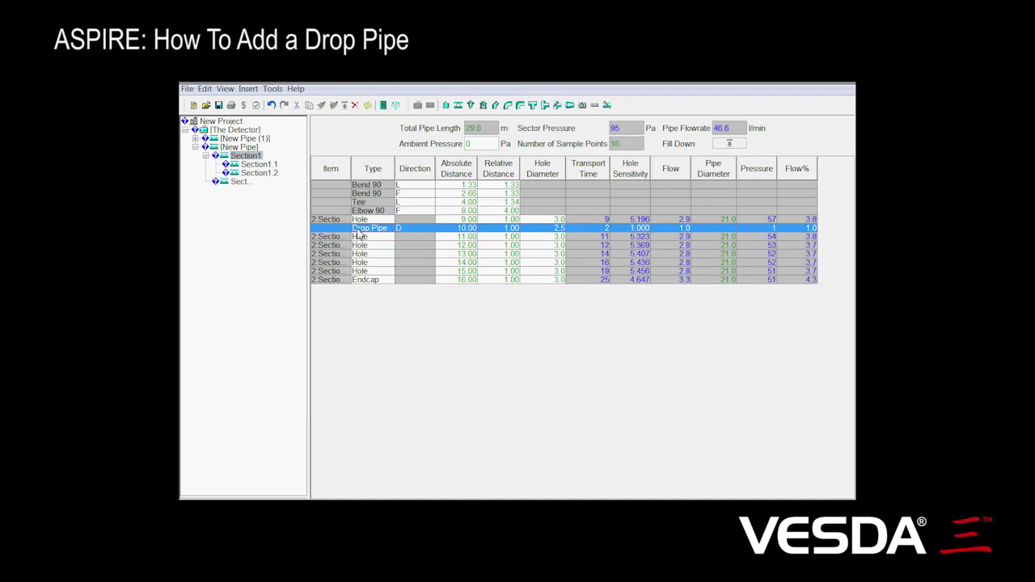
pyautogui.click(379, 229)
pyautogui.click(379, 230)
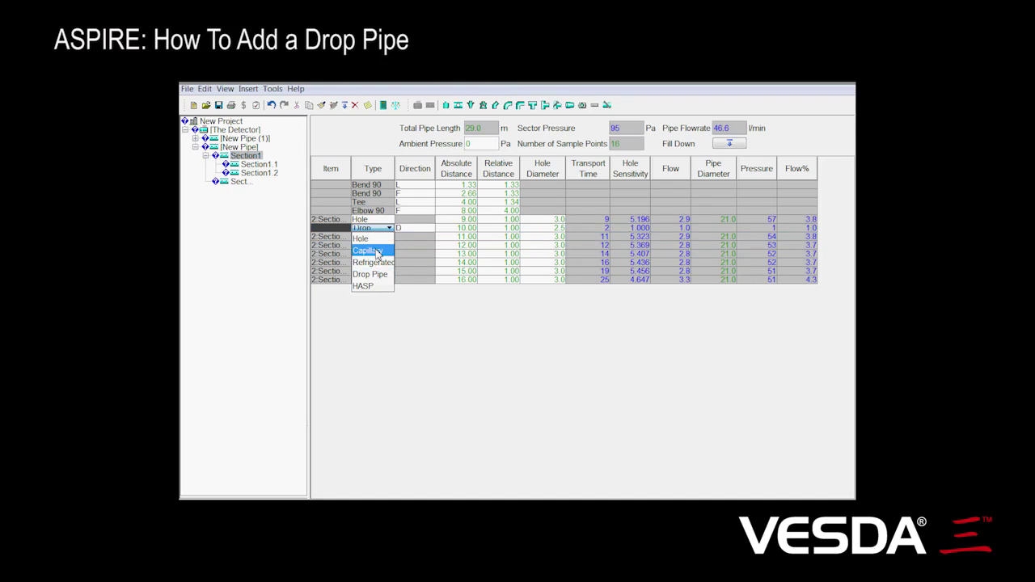
pyautogui.click(377, 252)
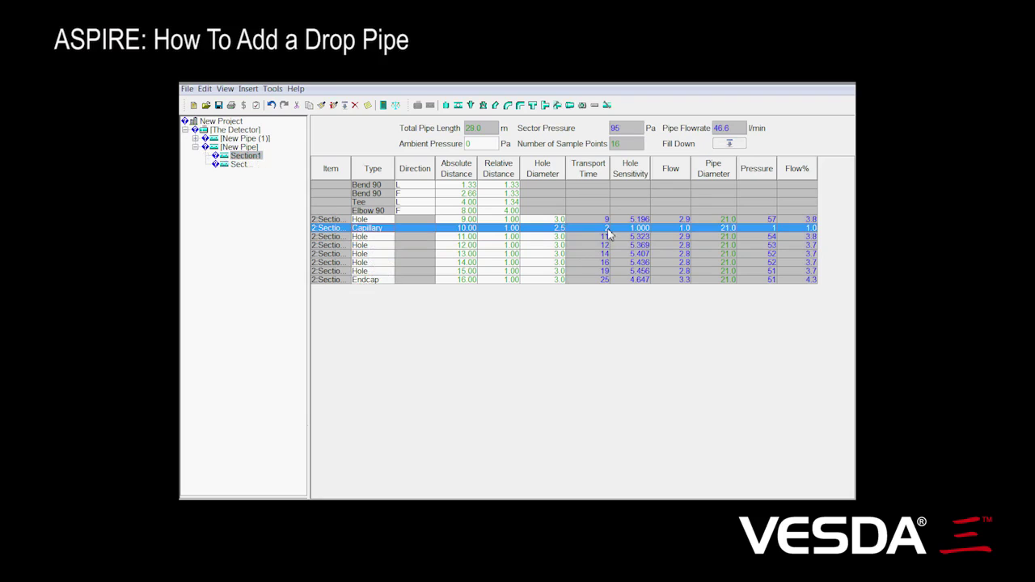
pyautogui.click(364, 230)
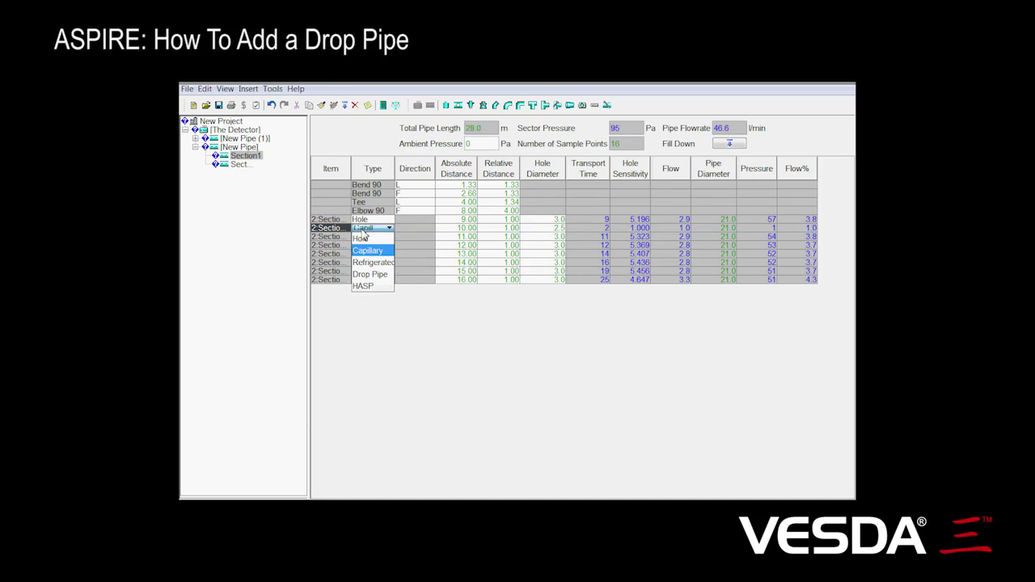
pyautogui.click(368, 275)
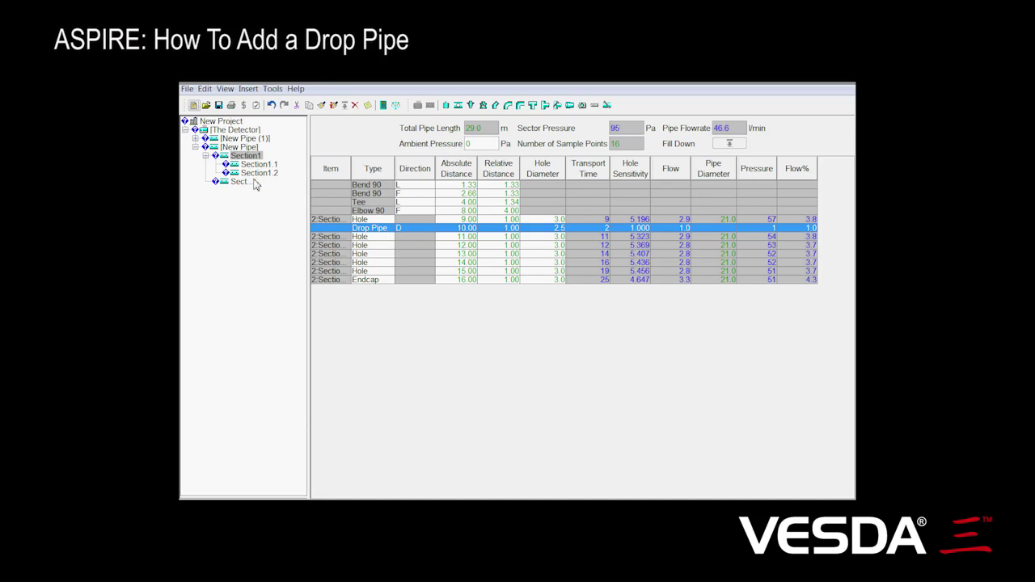
# Display the 3D preview of the pipe network, enlarge it, and enable Auto Frame with the detector selected.
pyautogui.click(225, 88)
pyautogui.click(255, 136)
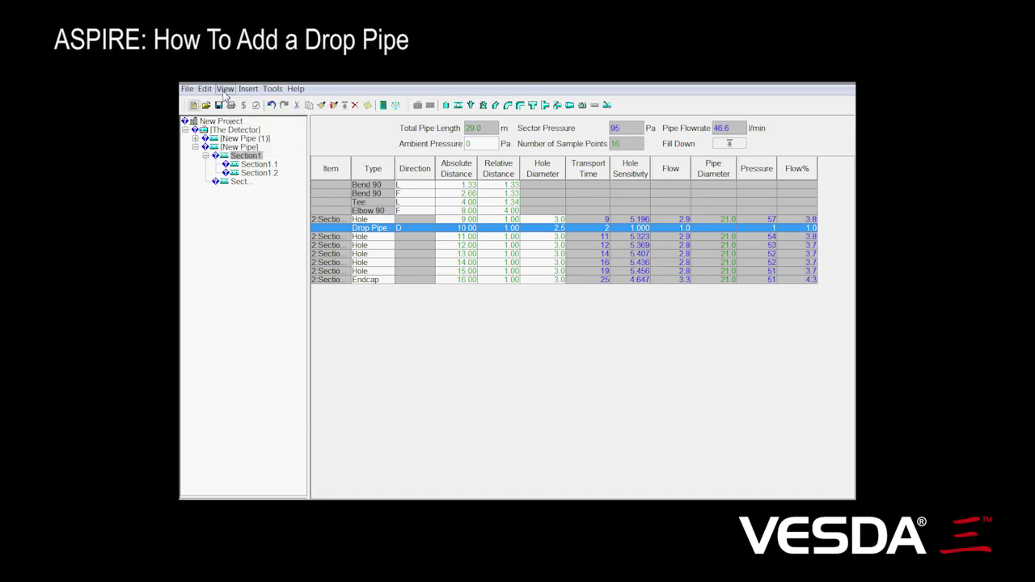
pyautogui.moveTo(282, 424); pyautogui.dragTo(275, 353)
pyautogui.click(239, 146)
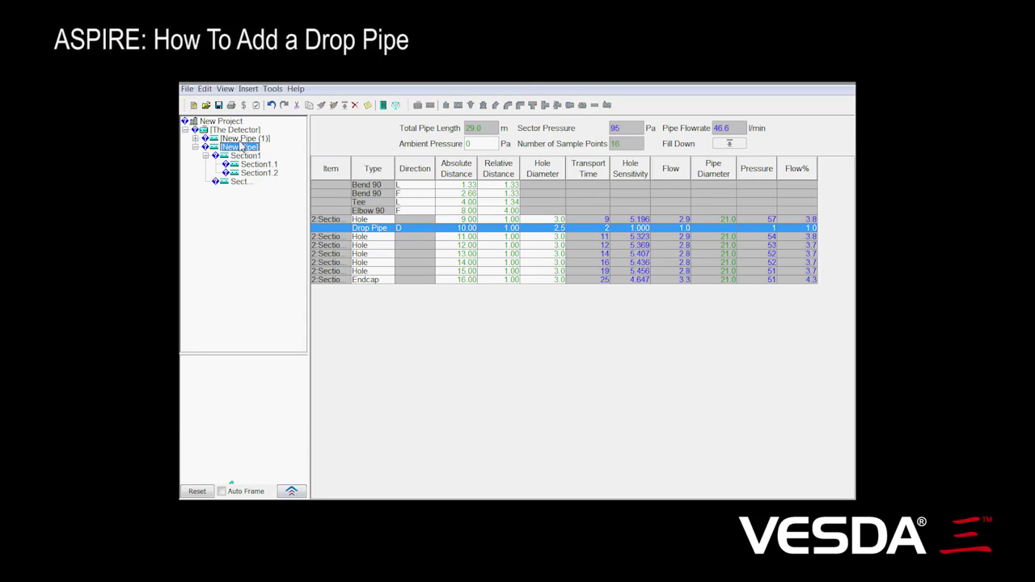
pyautogui.click(241, 132)
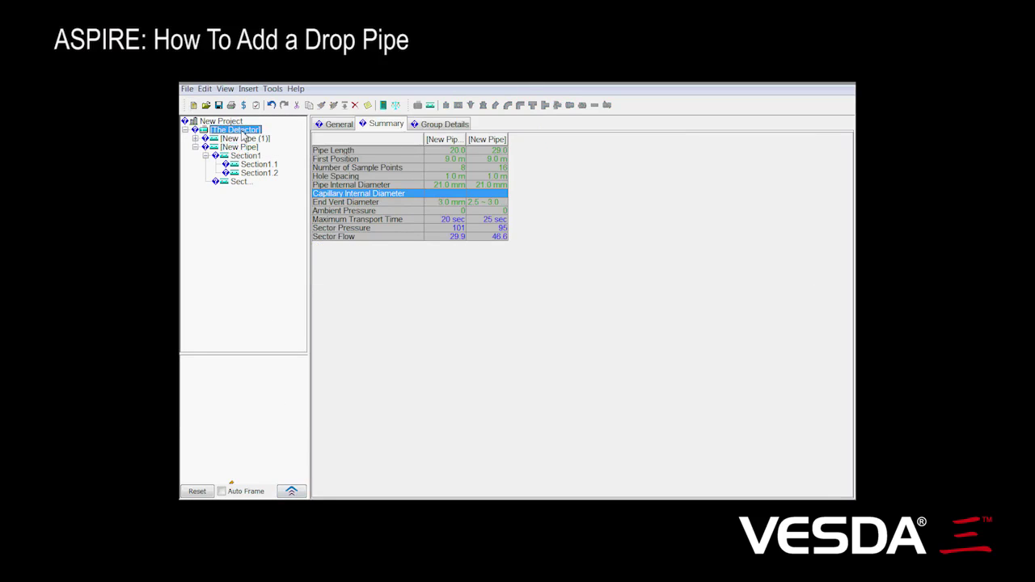
pyautogui.click(223, 490)
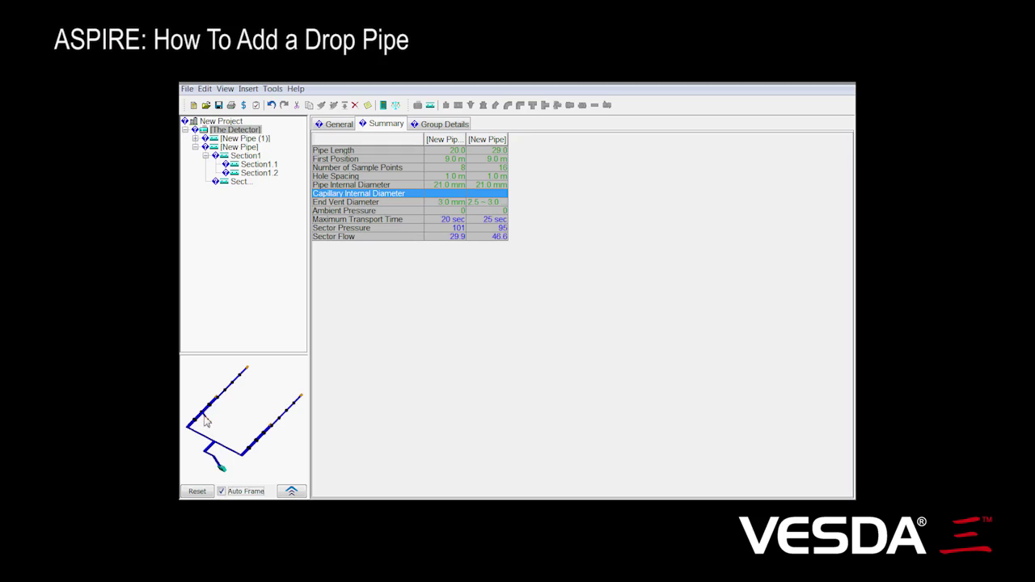
# Change the hole at 12.00 m in Section1 to a drop pipe and fill that type down through 14.00 m.
pyautogui.click(238, 147)
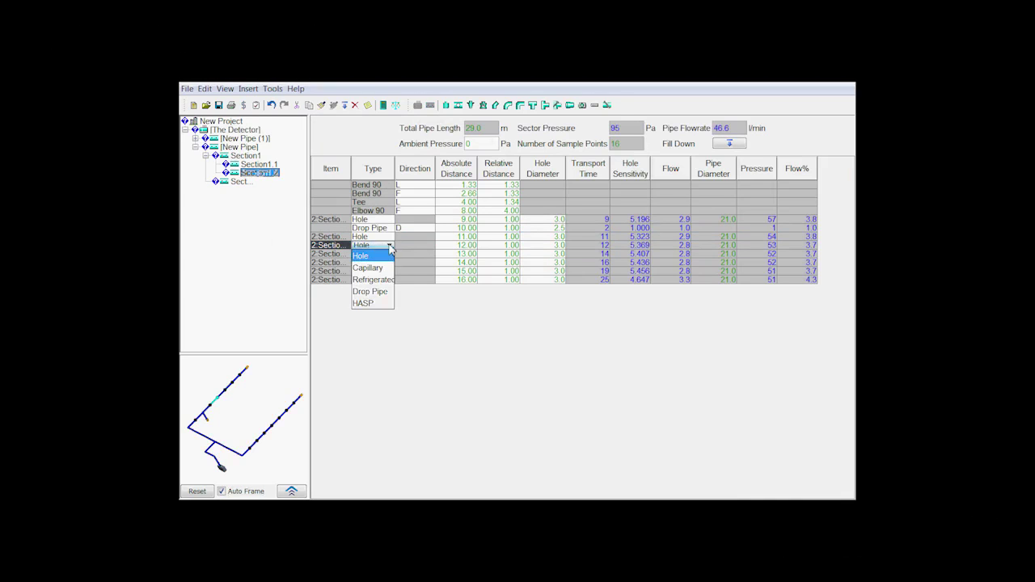
pyautogui.click(383, 293)
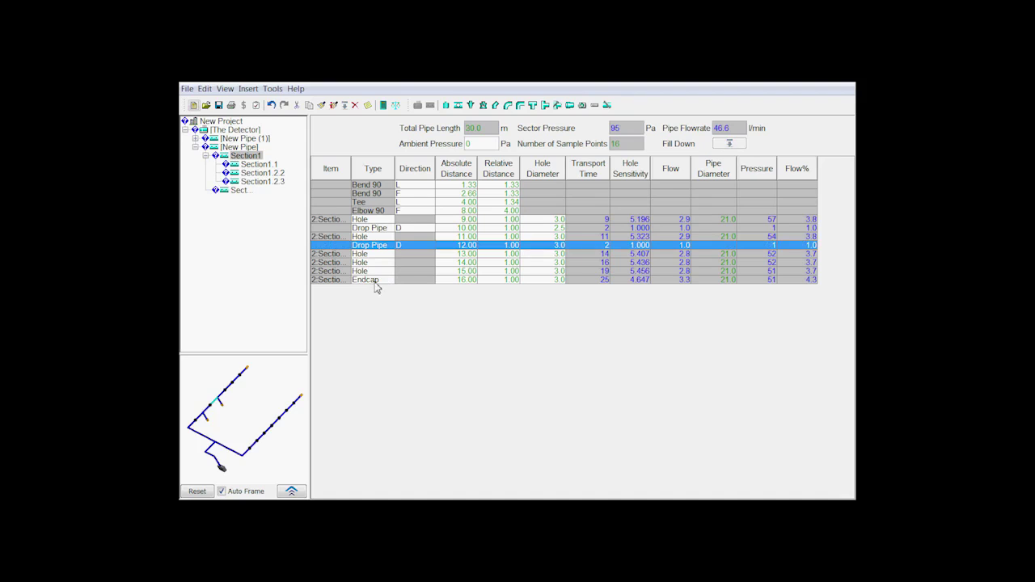
pyautogui.click(378, 247)
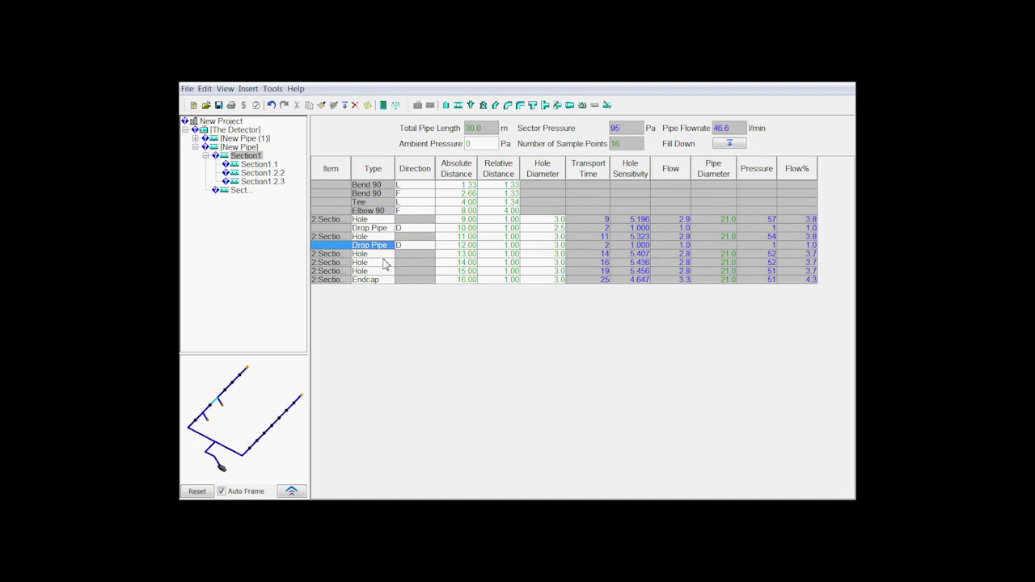
pyautogui.keyDown('shift'); pyautogui.click(385, 265); pyautogui.keyUp('shift')
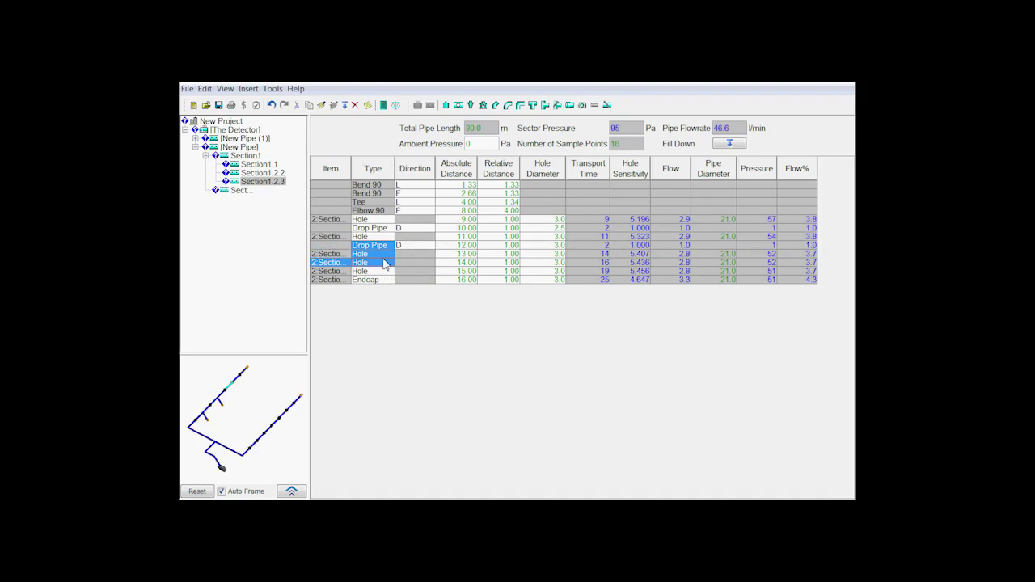
pyautogui.click(728, 143)
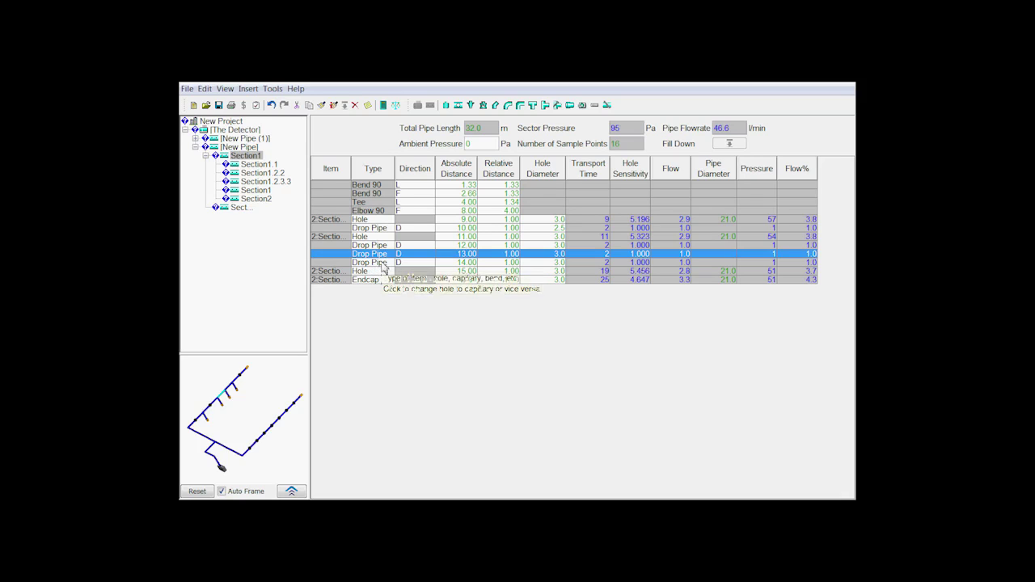
# Convert the drop pipe at 14.00 m to a hole, and that hole to a capillary.
pyautogui.click(384, 264)
pyautogui.click(385, 265)
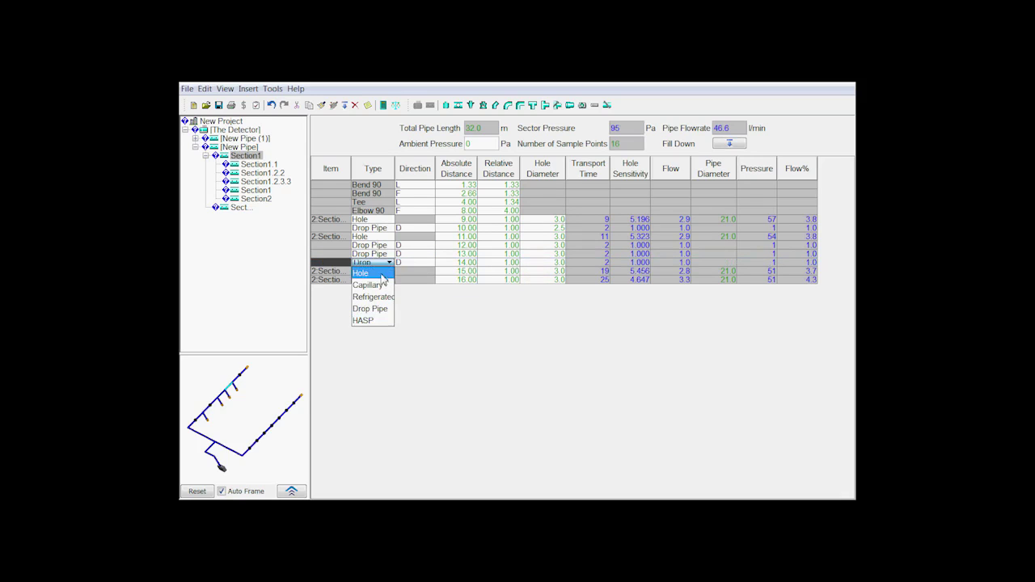
pyautogui.click(378, 274)
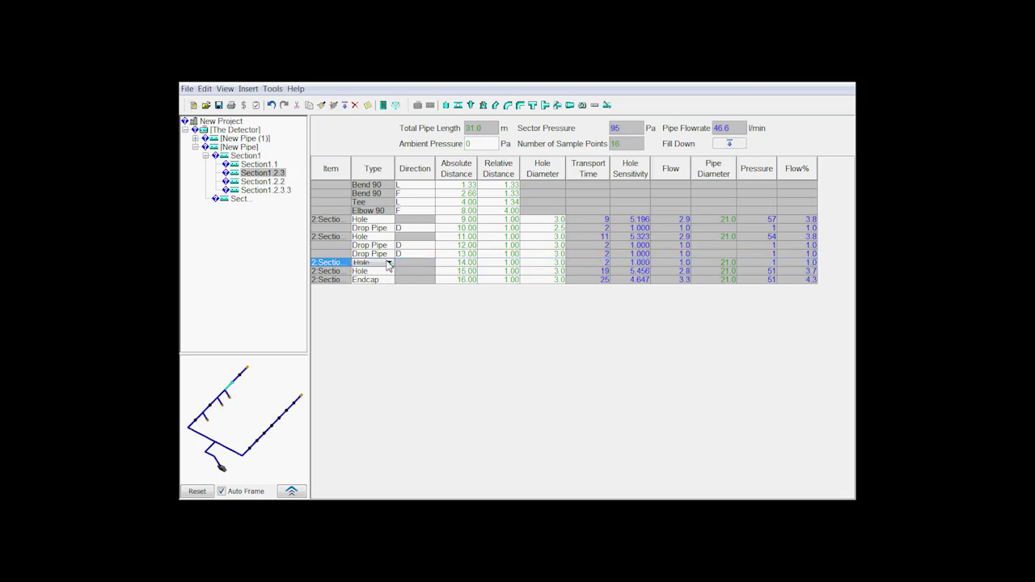
pyautogui.click(388, 265)
pyautogui.click(382, 280)
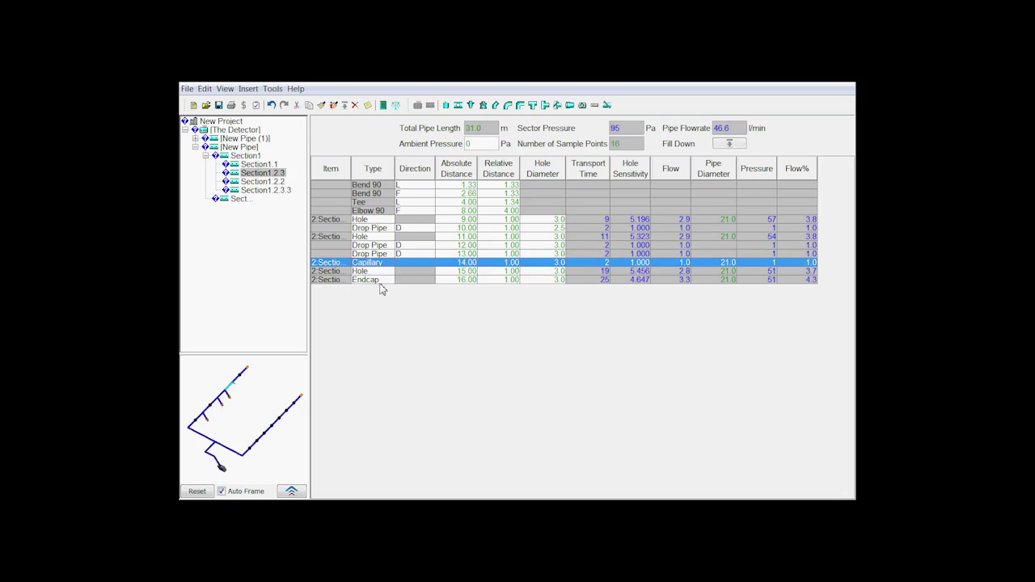
pyautogui.click(382, 230)
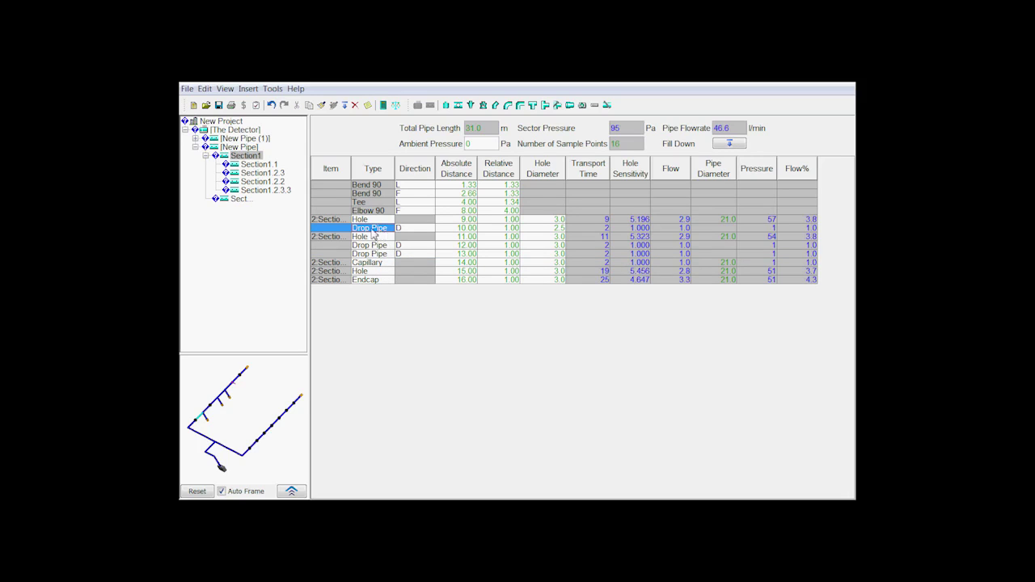
# Set the detector's Endcap Usage to Use Endcaps to reduce Transport Time.
pyautogui.click(247, 132)
pyautogui.click(349, 127)
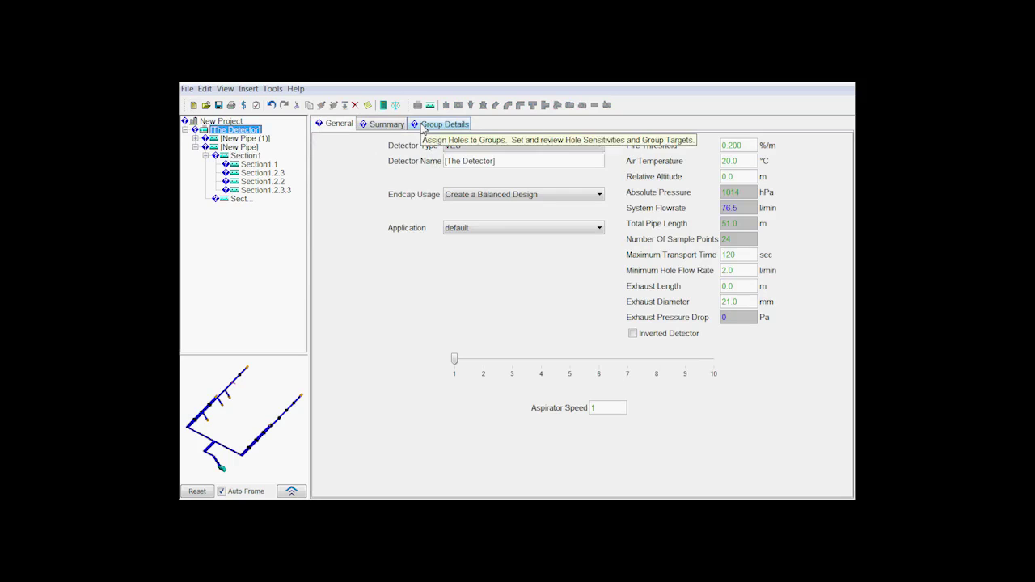
pyautogui.click(468, 196)
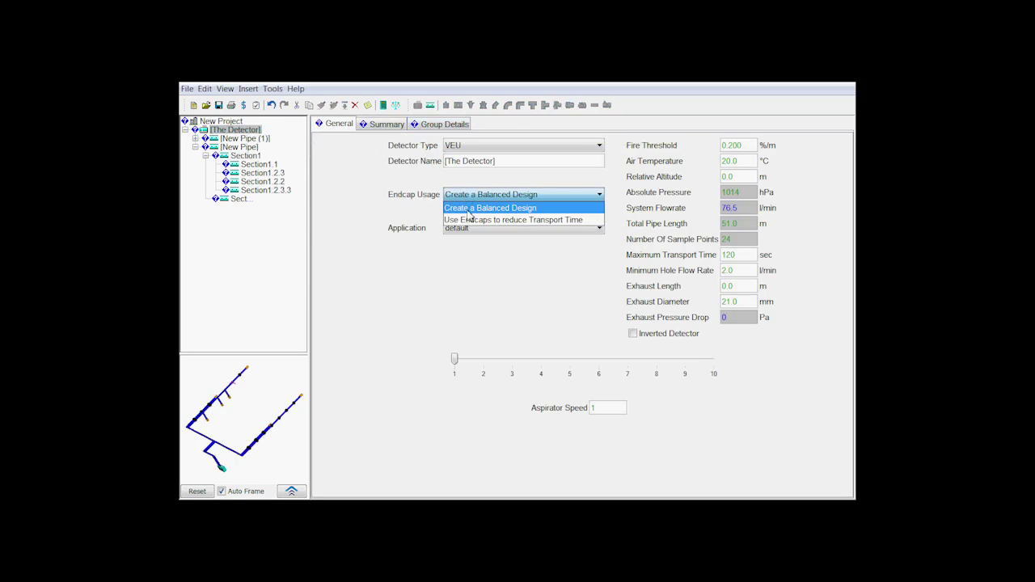
pyautogui.click(467, 219)
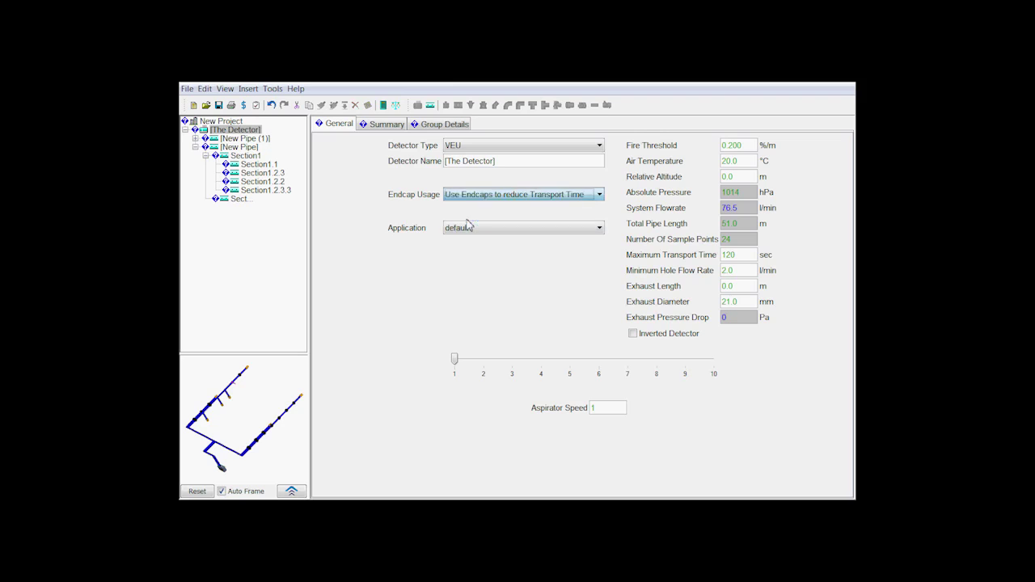
# Review the detector's group details for the sample points, selecting 2:Section1.2-2.
pyautogui.click(440, 126)
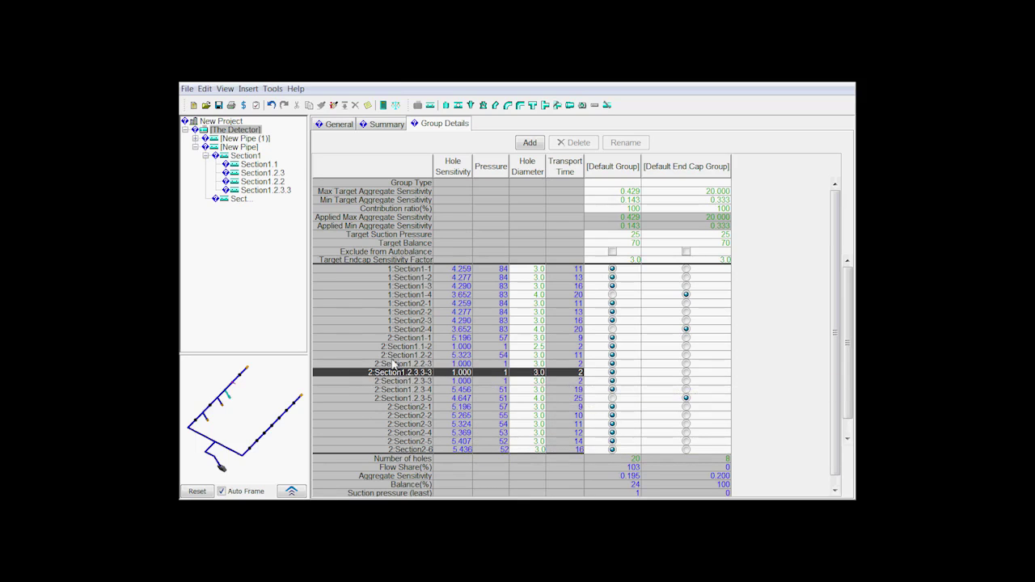
pyautogui.click(356, 356)
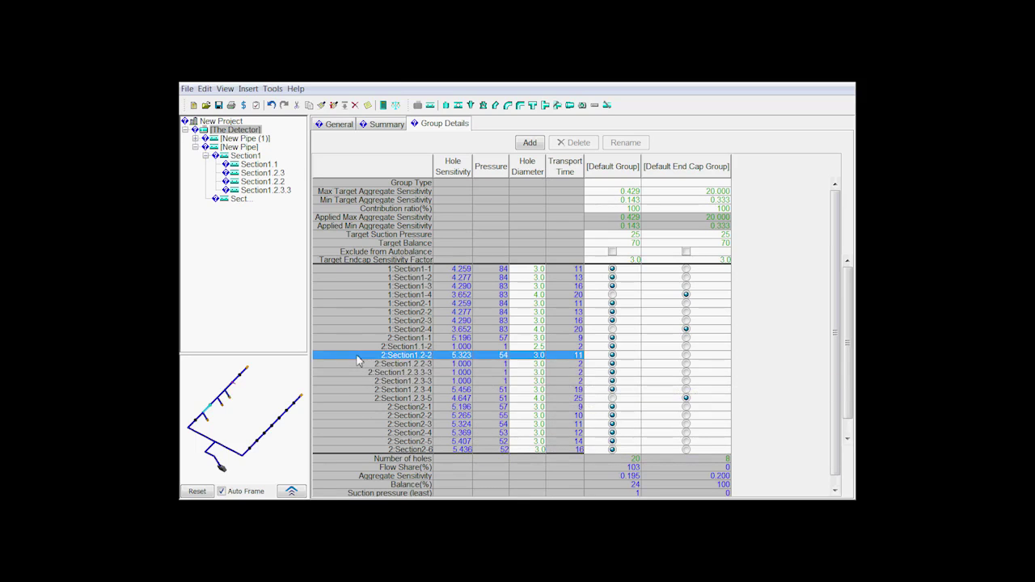